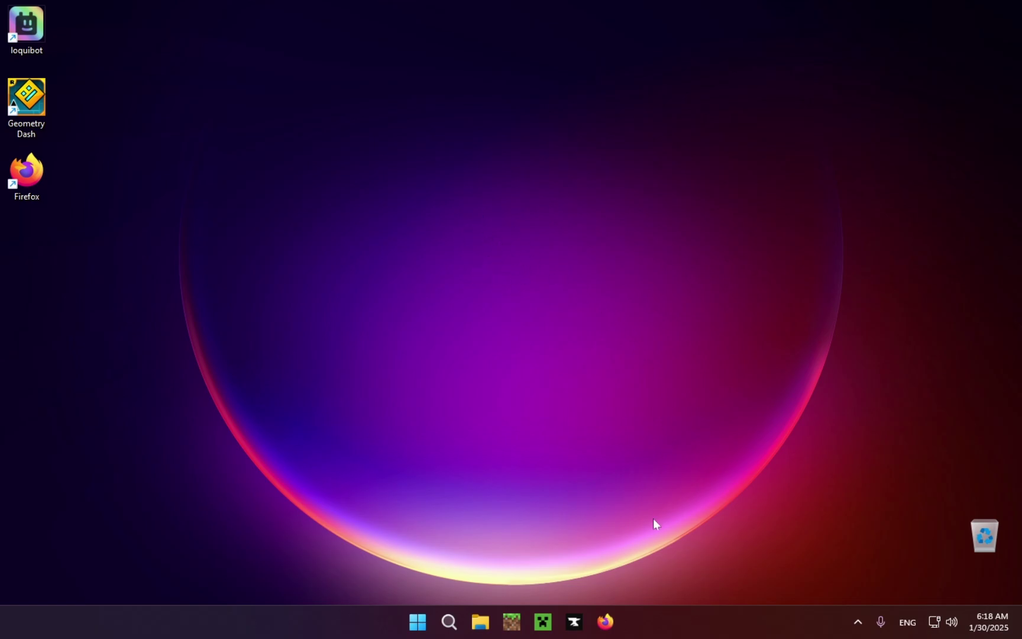
Launch Firefox from the taskbar to get a blank New Tab page
left_click(606, 621)
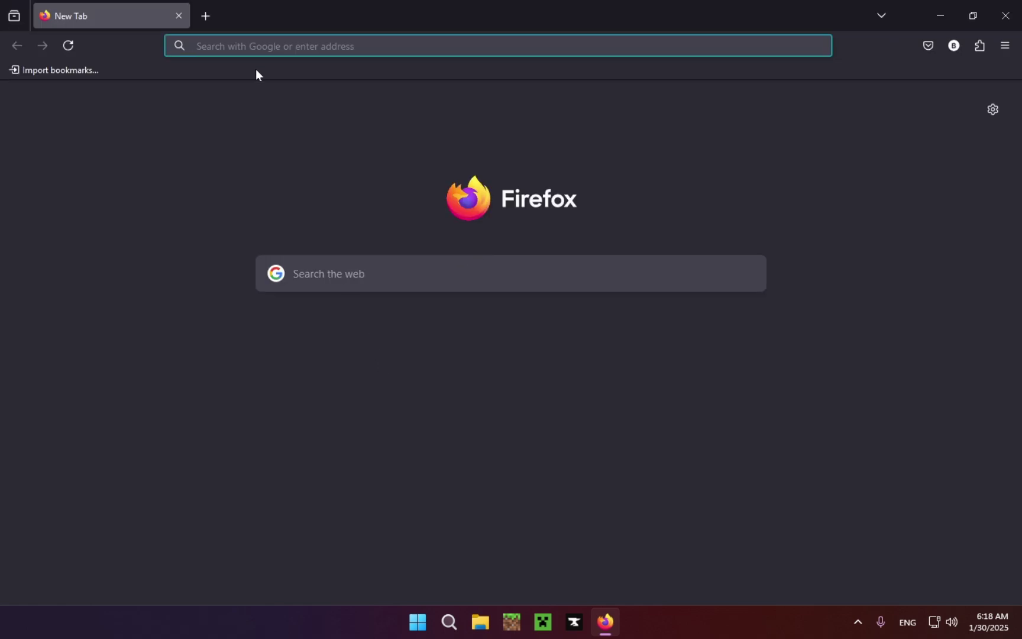
Search for loquibot, reach its website's Download page, then show the desktop
type("loquibot")
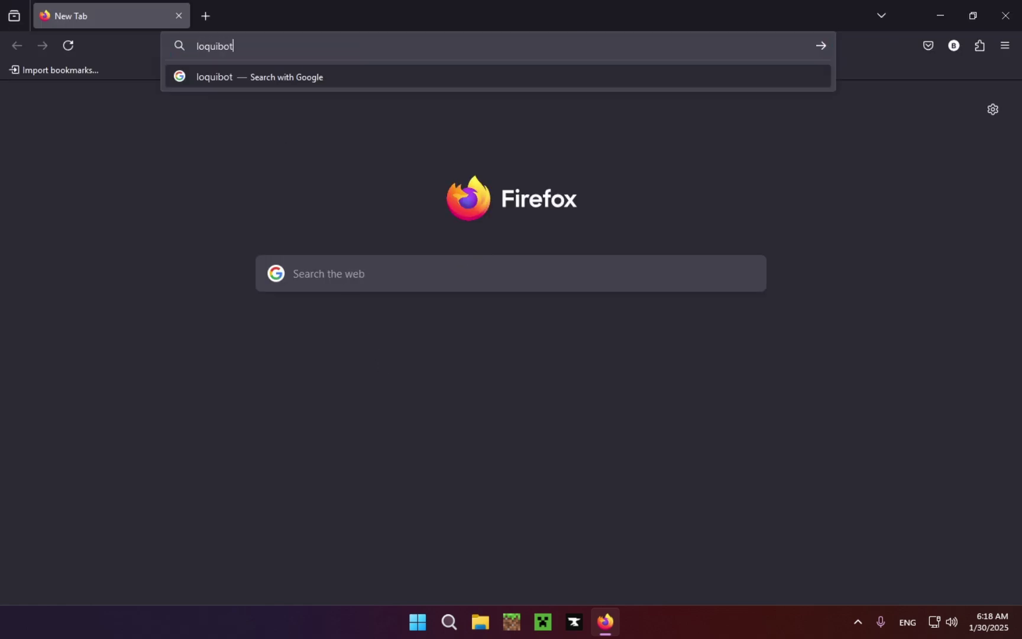
key("Return")
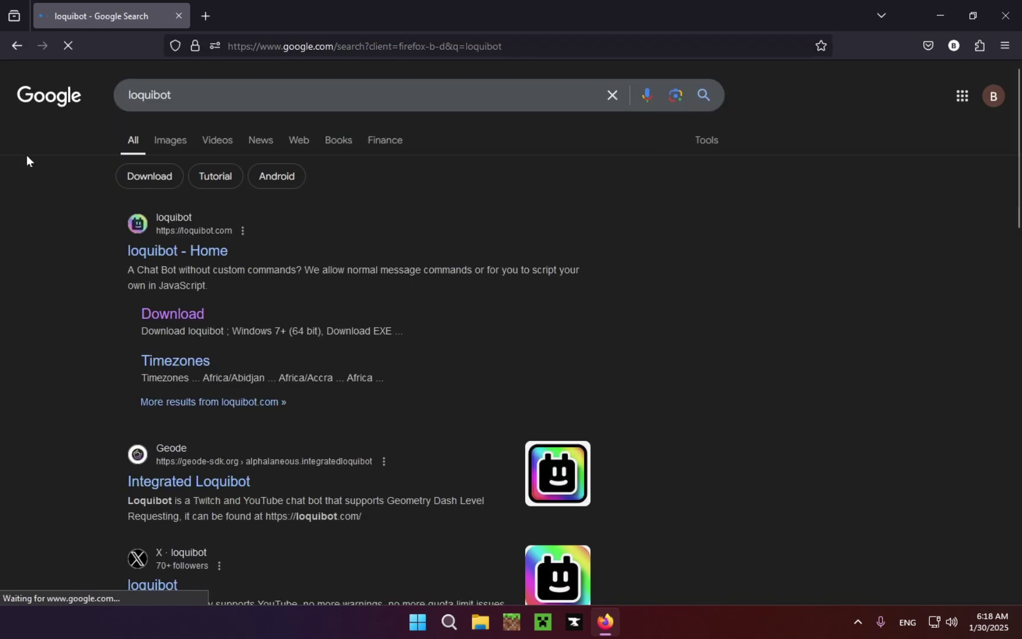
left_click(205, 253)
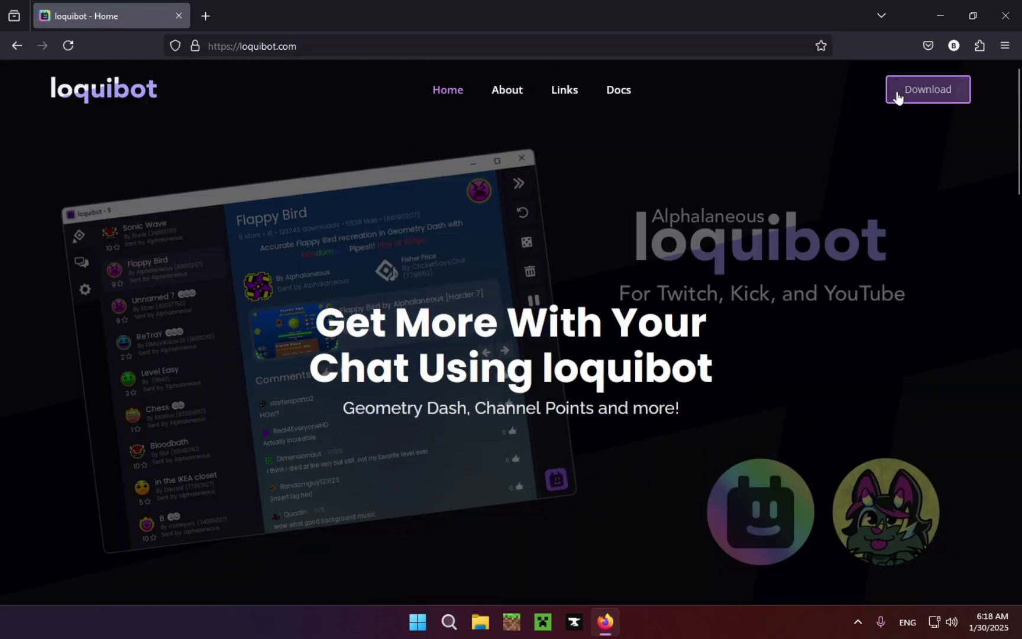
left_click(931, 89)
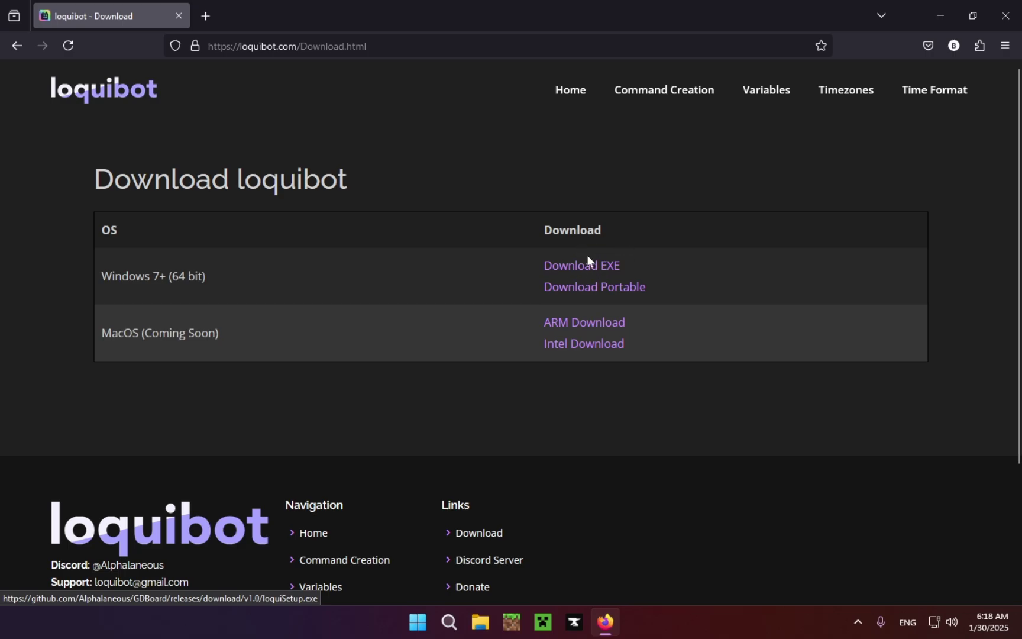
key("super+d")
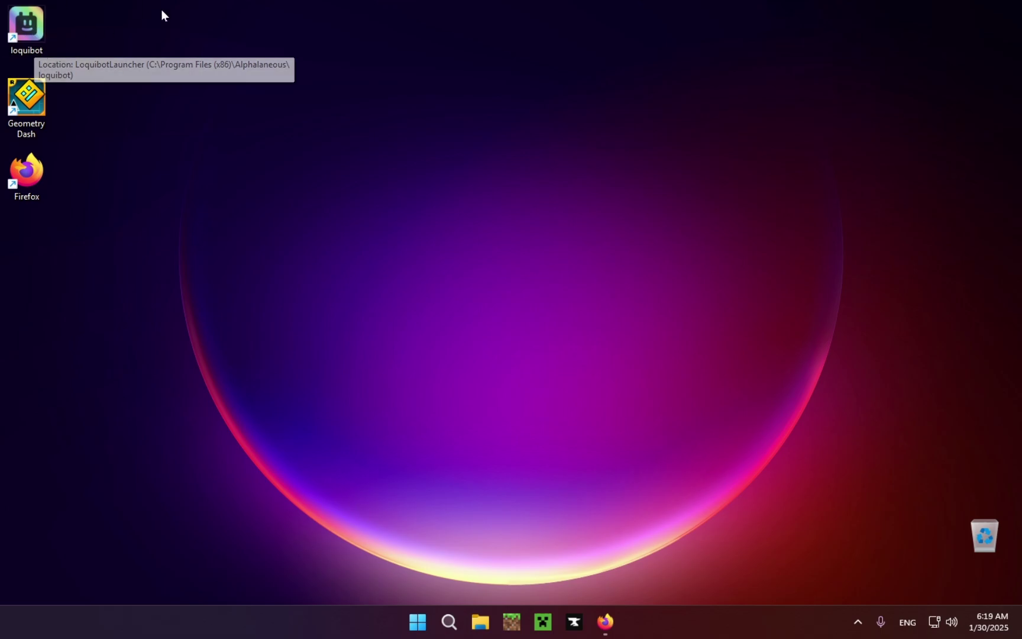
Restore Firefox and load geode-sdk.org in a fresh tab, closing the loquibot tab
left_click(605, 621)
left_click(206, 15)
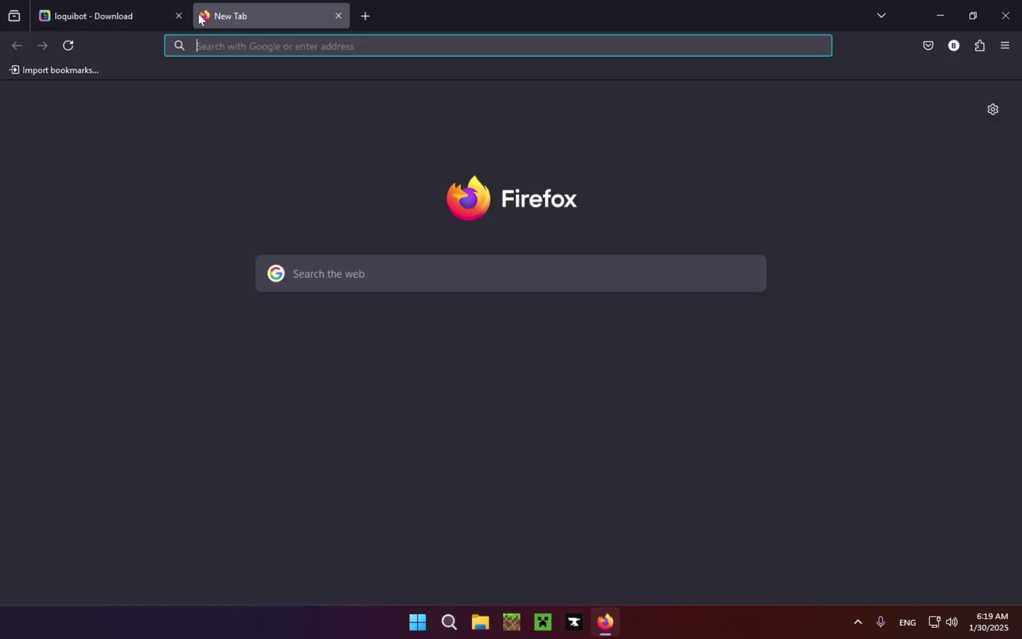
left_click(178, 16)
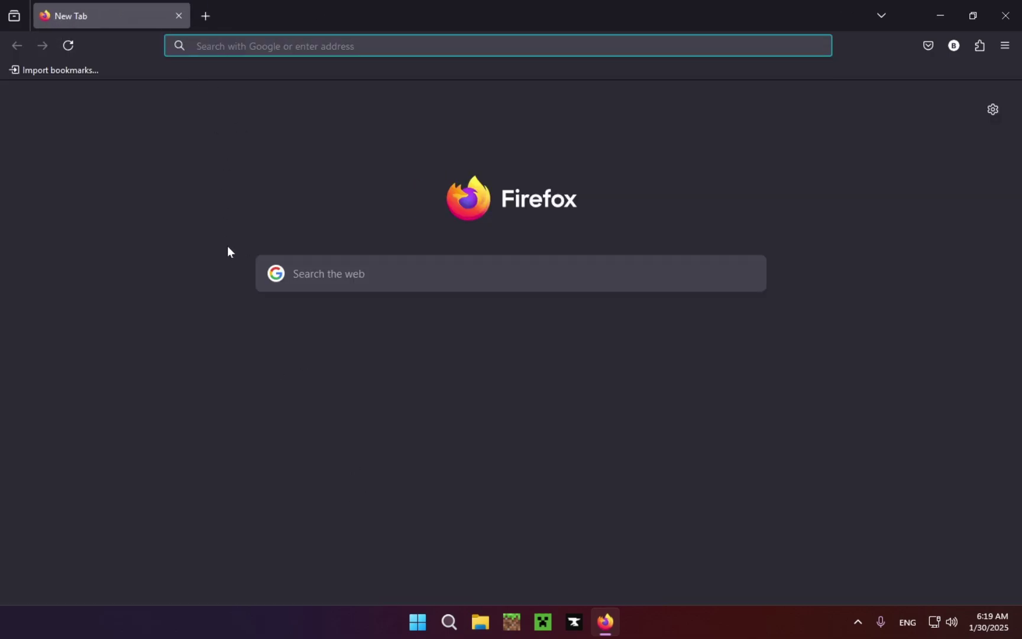
type("geode-sdk")
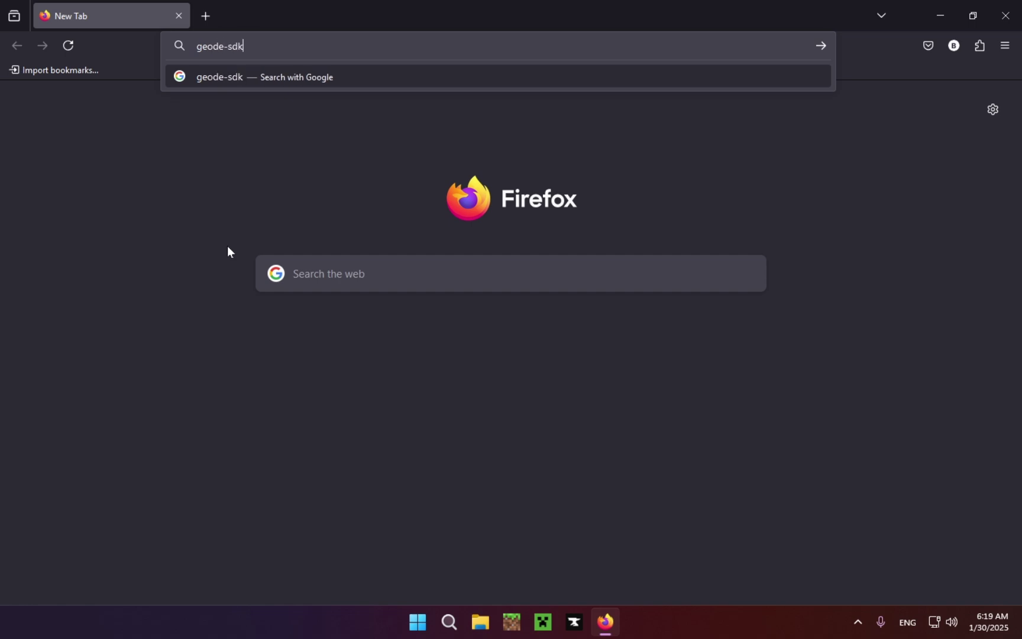
type(".org")
key("Return")
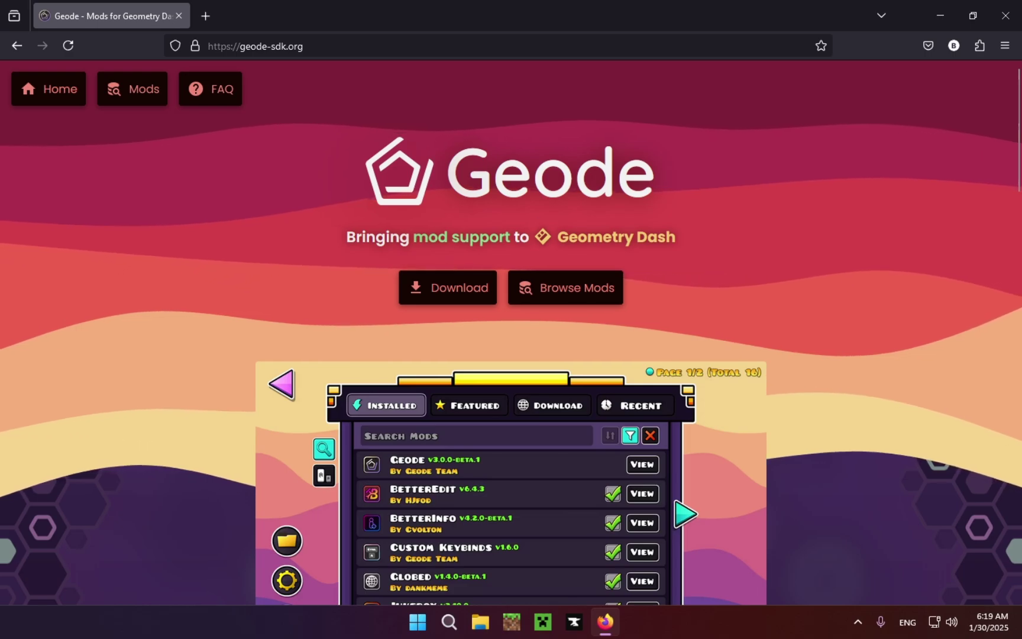
Download the Geode v4.2.0 Windows installer and run it
left_click(449, 290)
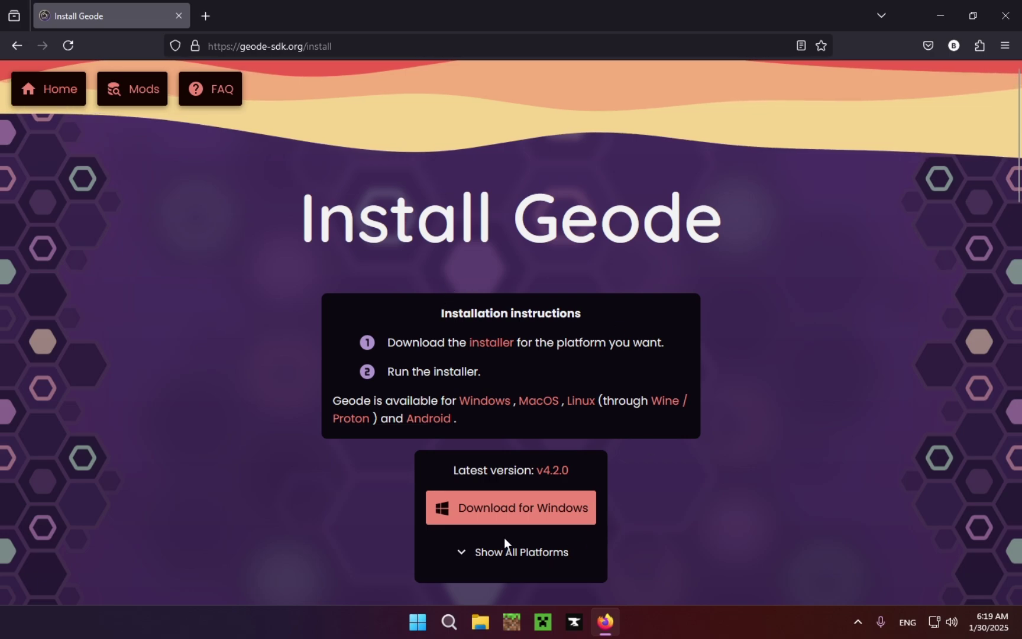
left_click(515, 511)
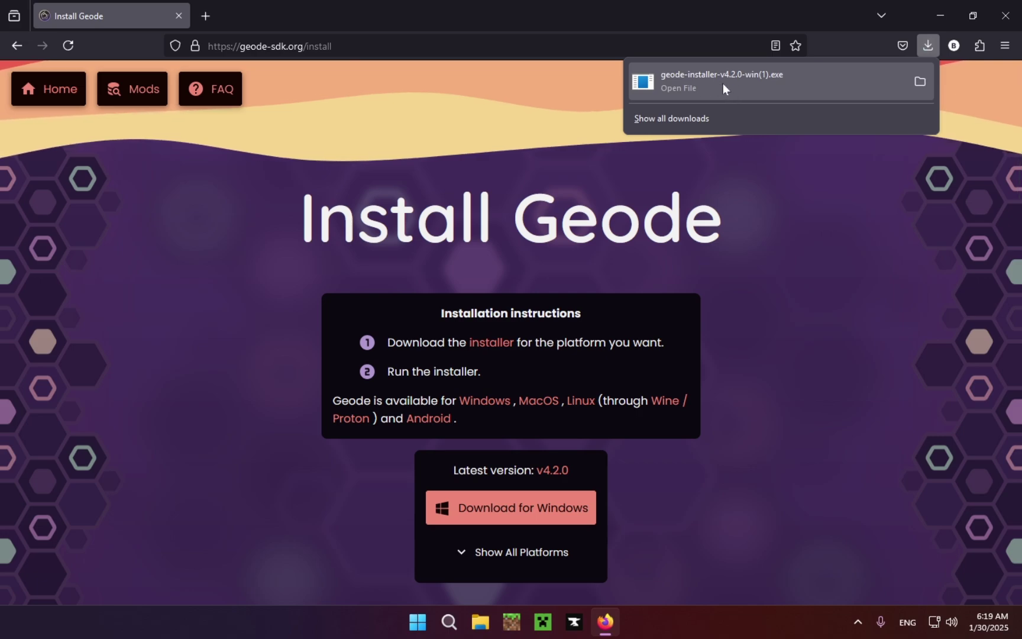
left_click(724, 83)
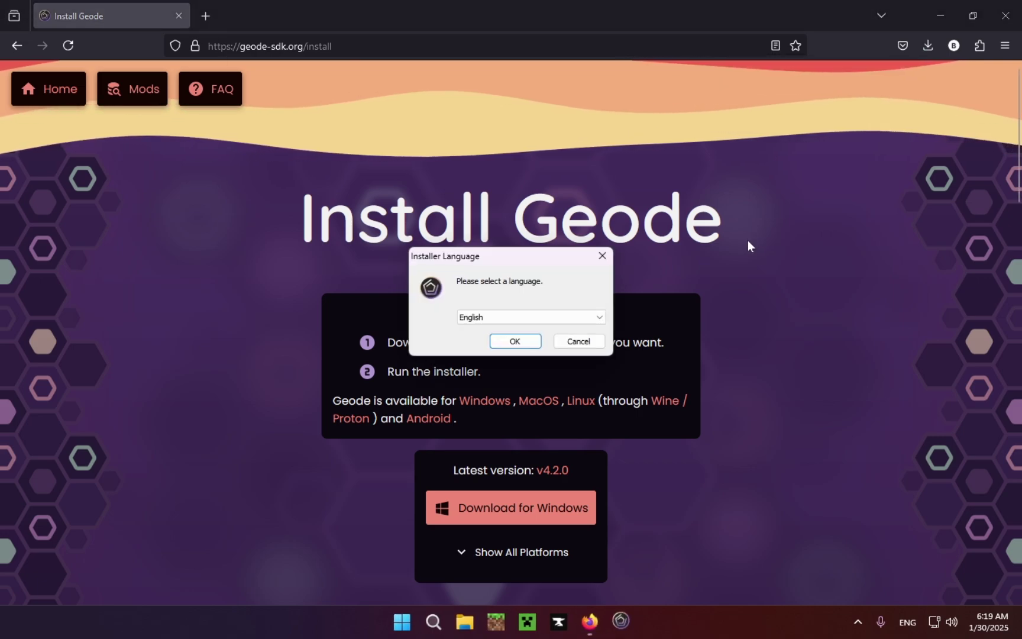
Install Geode in English with default components, accepting the license and Visual C++ redistributable
left_click(515, 341)
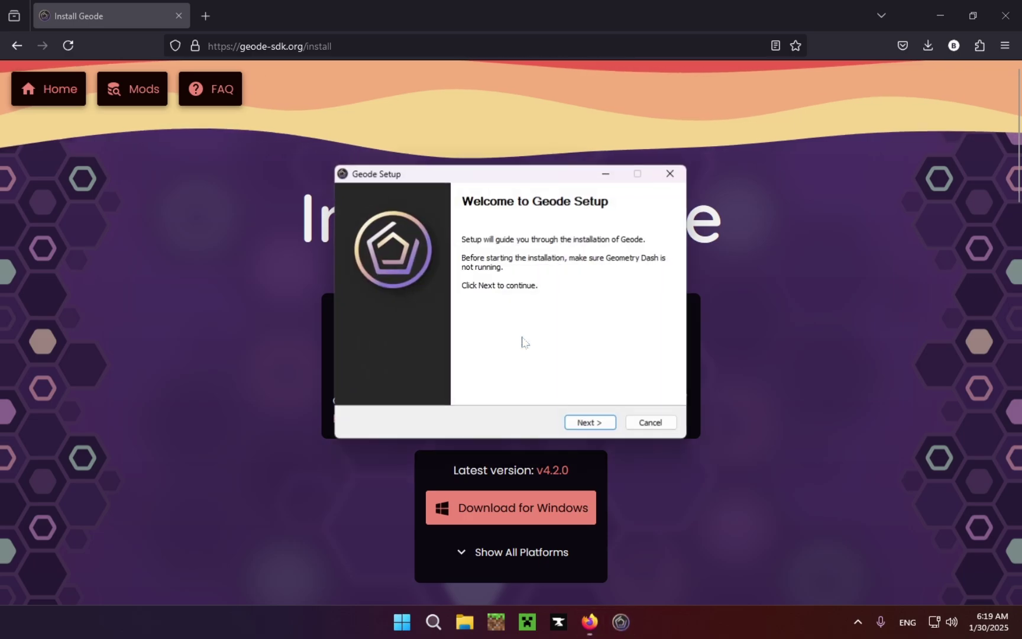
left_click(591, 423)
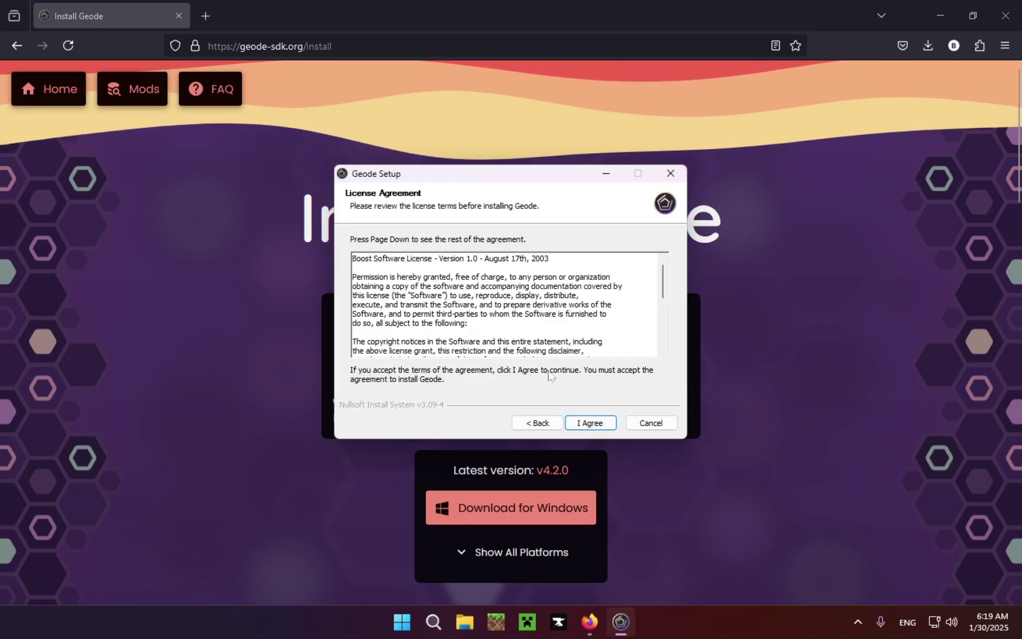
key("Page_Down")
key("Page_Down")
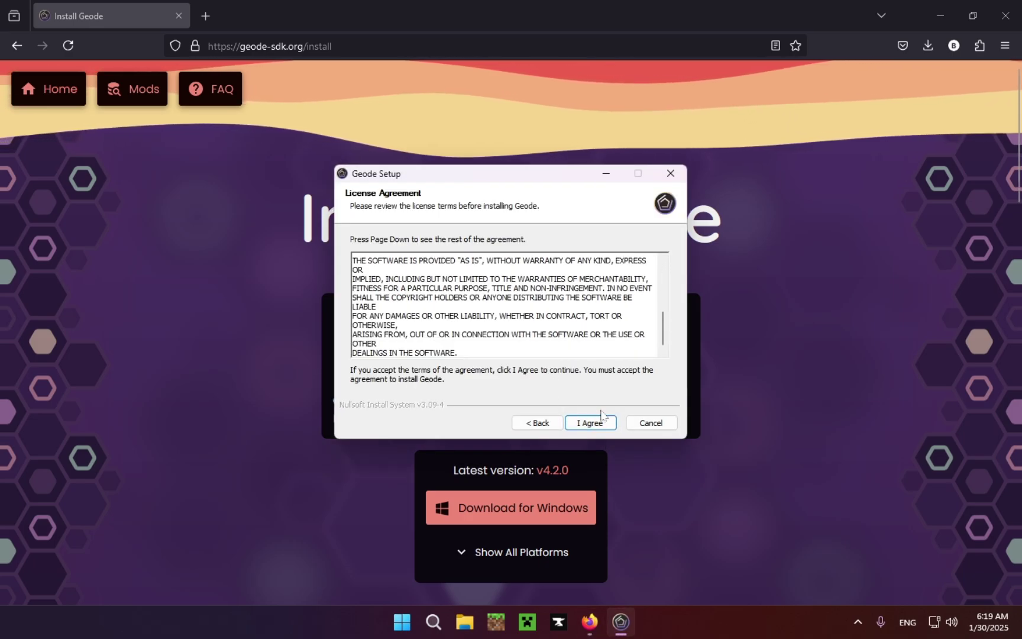
left_click(598, 421)
left_click(595, 422)
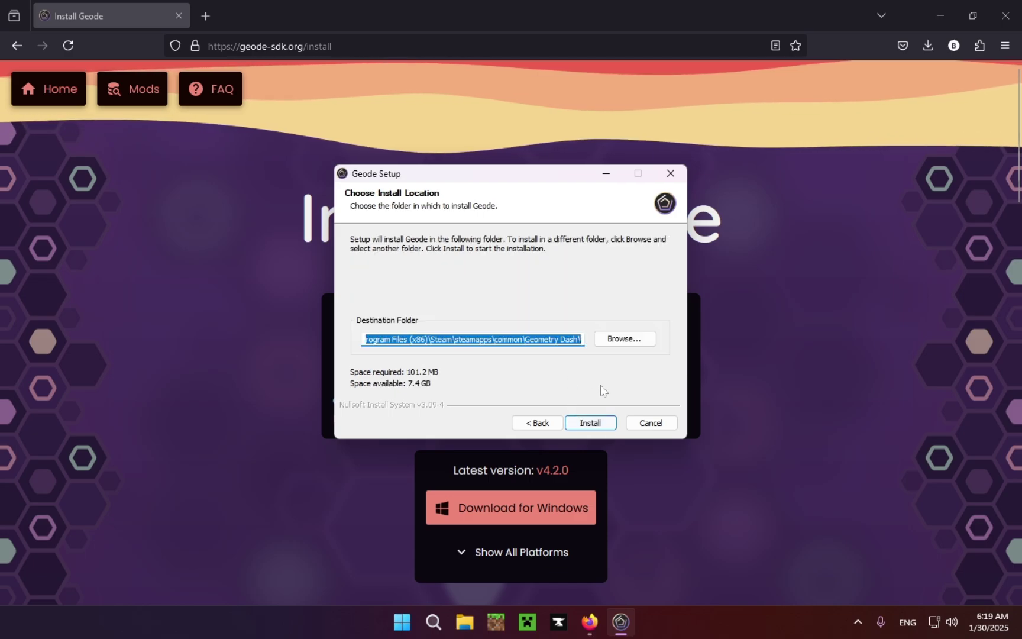
left_click(590, 422)
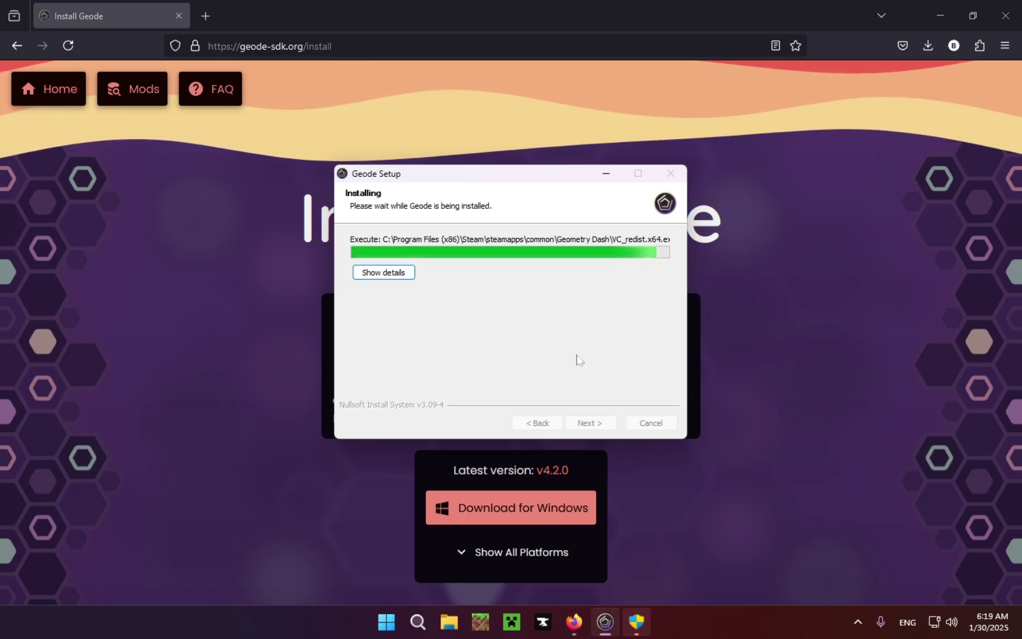
left_click(639, 626)
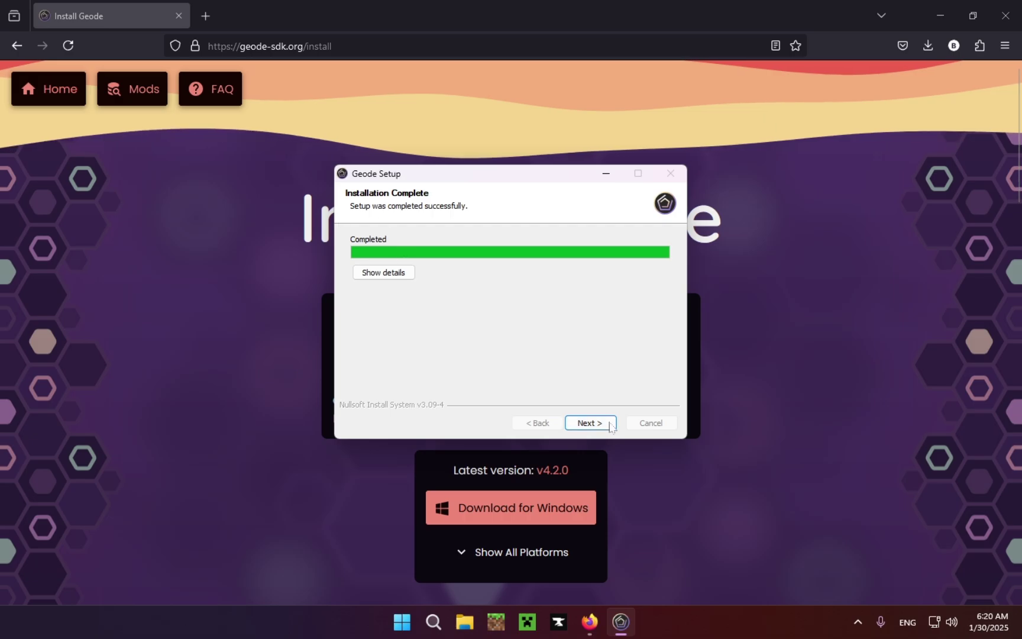
left_click(589, 422)
left_click(587, 423)
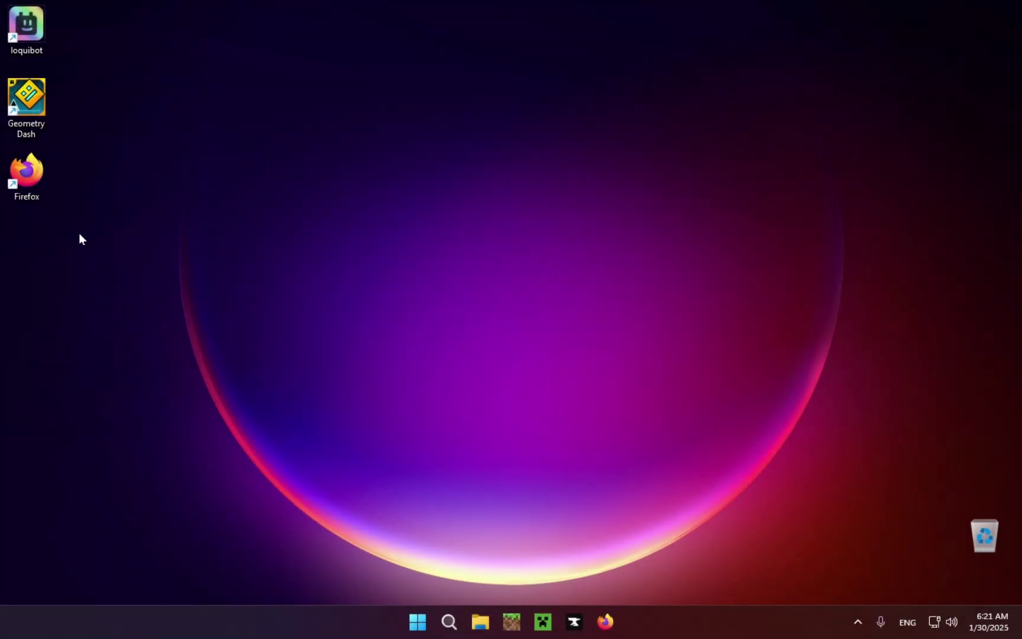
Launch Geometry Dash, turn the music volume down fully, and view the Geode mods list
double_click(24, 115)
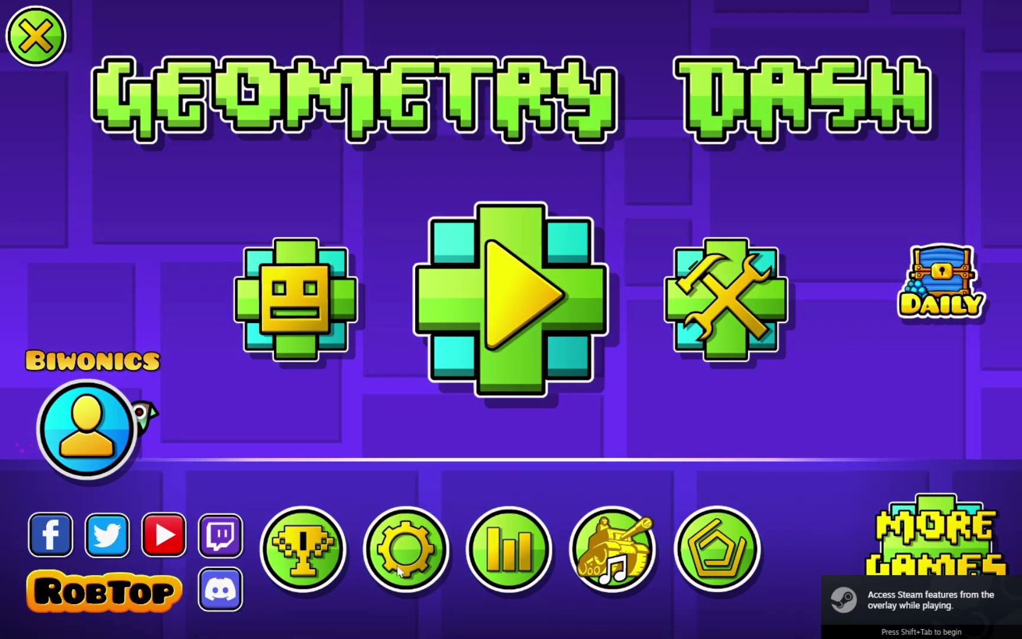
left_click(397, 565)
left_click_drag(454, 426, 311, 426)
key("Escape")
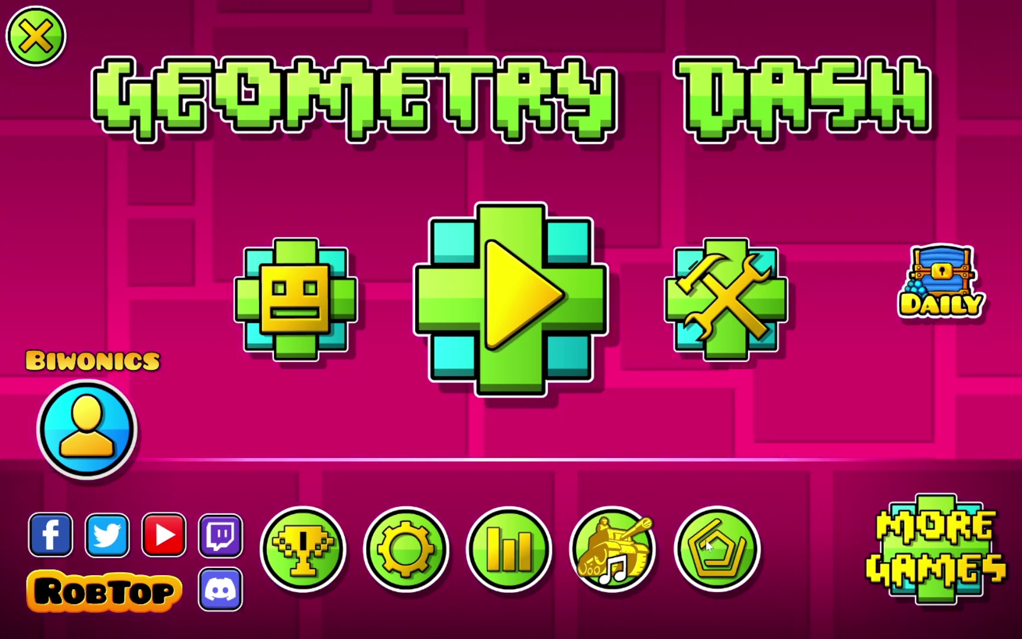
left_click(714, 556)
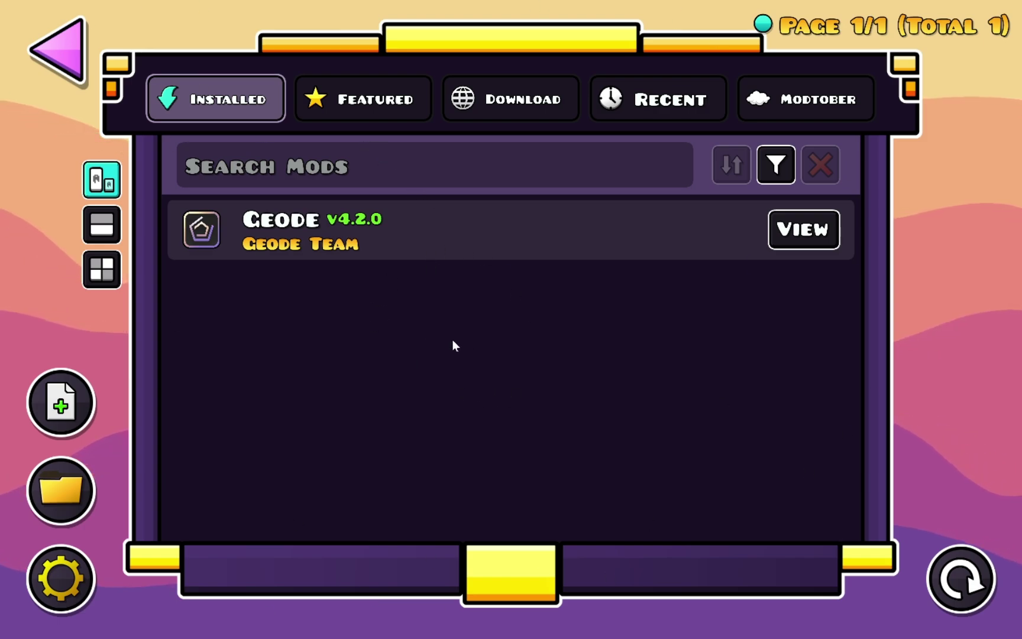
Search downloads for 'loquibot', install Integrated Loquibot, and restart the game
left_click(516, 100)
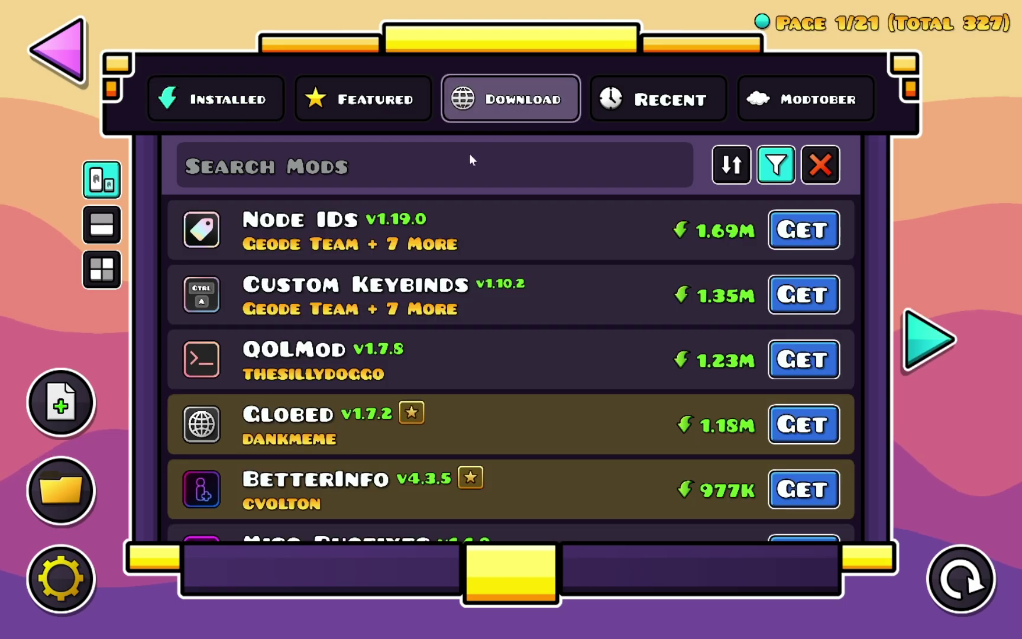
left_click(467, 153)
type("loqui")
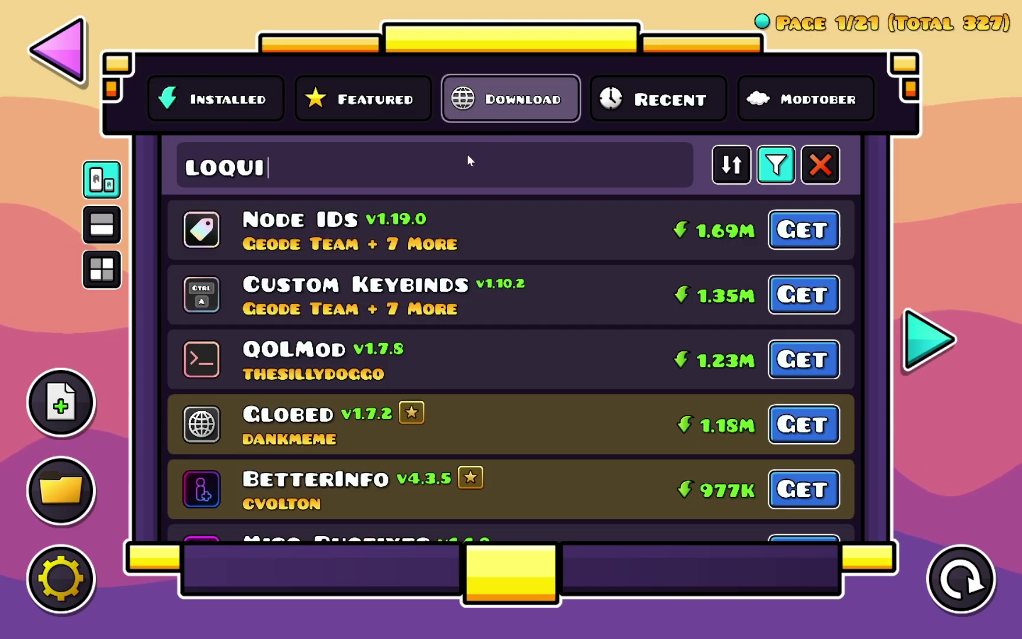
type("bot")
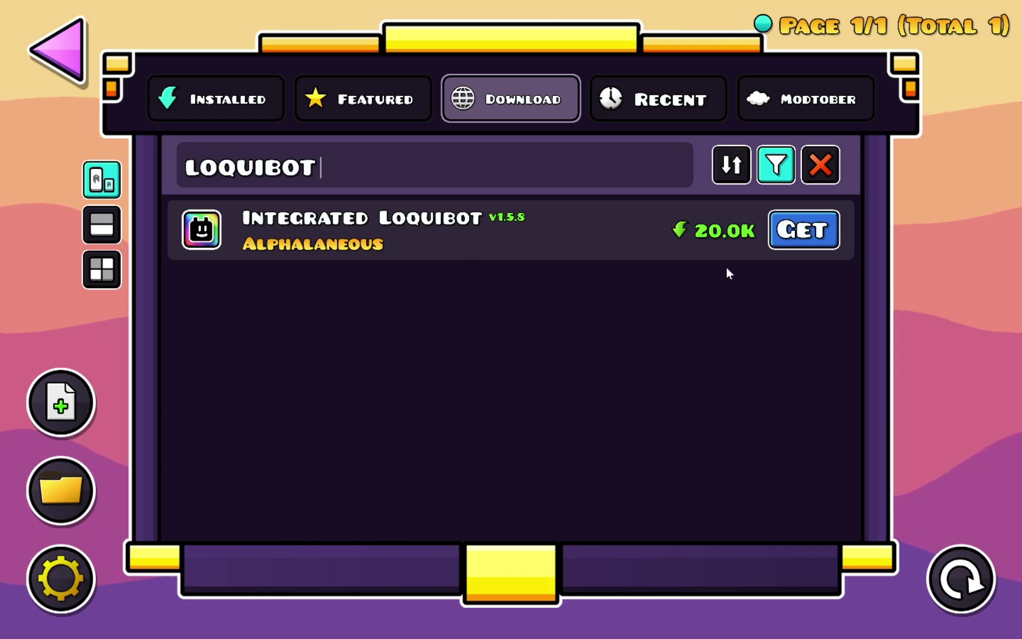
left_click(790, 236)
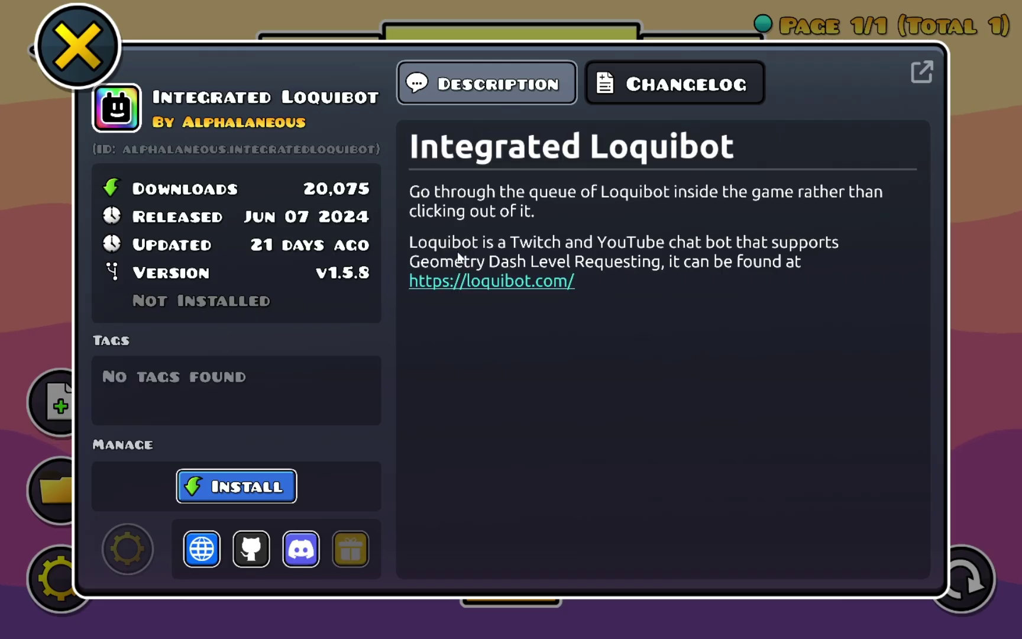
left_click(228, 494)
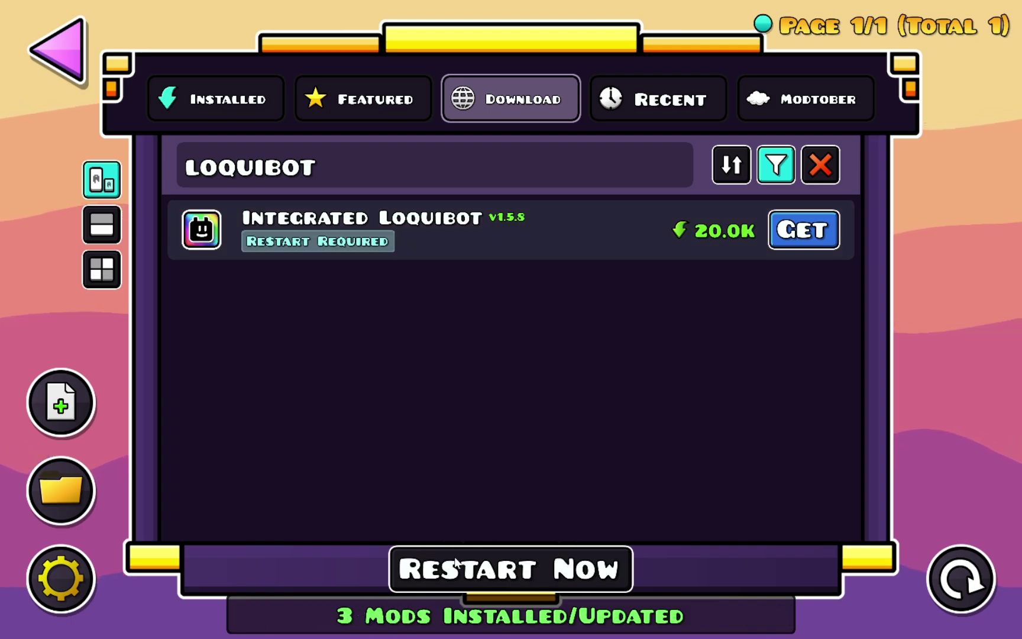
left_click(523, 566)
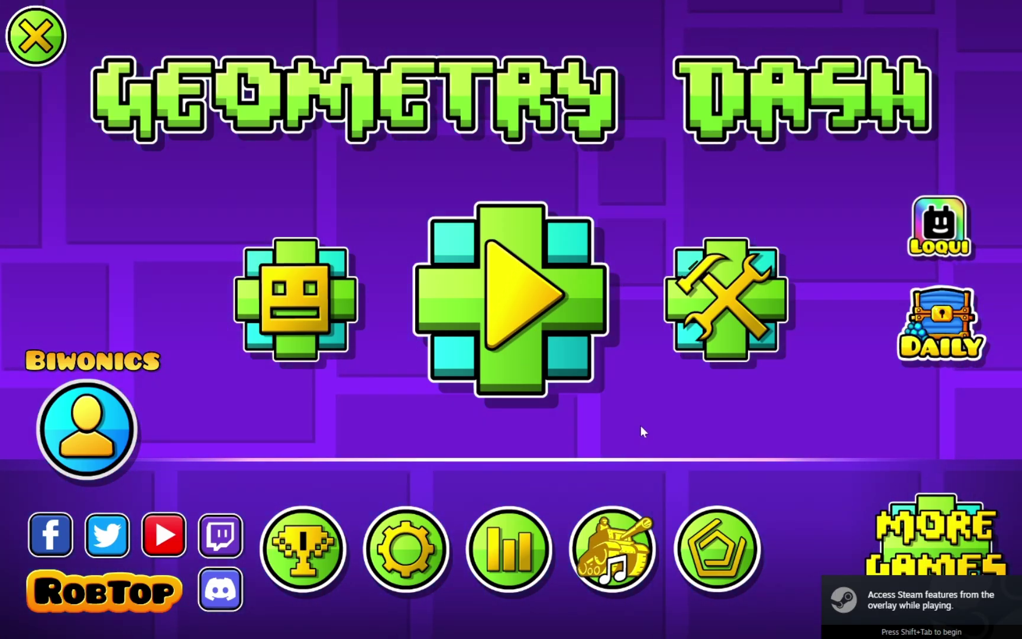
Confirm Integrated Loquibot is installed, then try the LOQUI queue and dismiss its not-opened warning
left_click(736, 550)
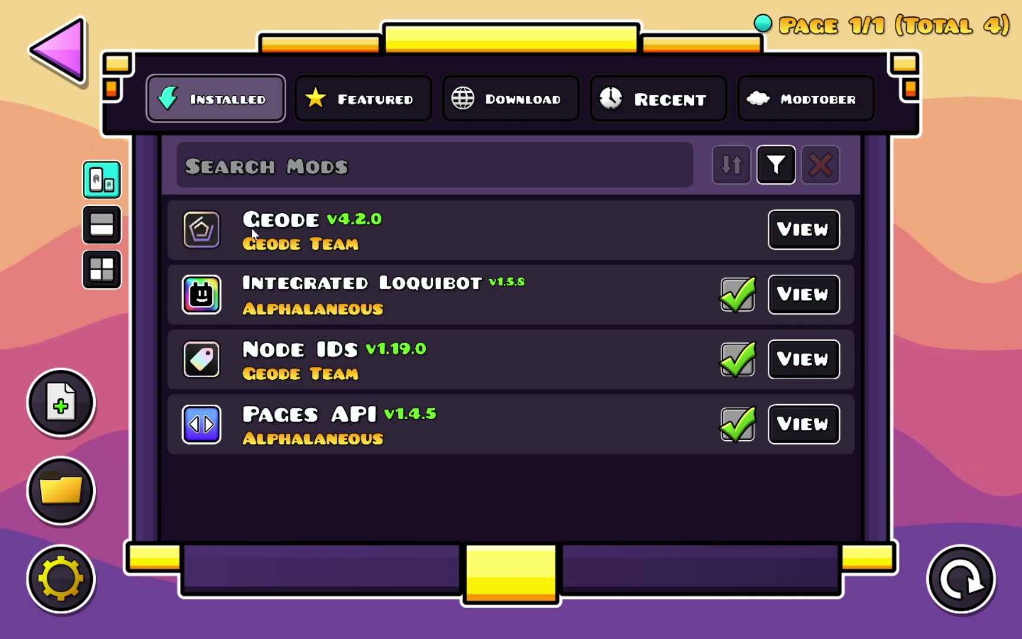
left_click(38, 26)
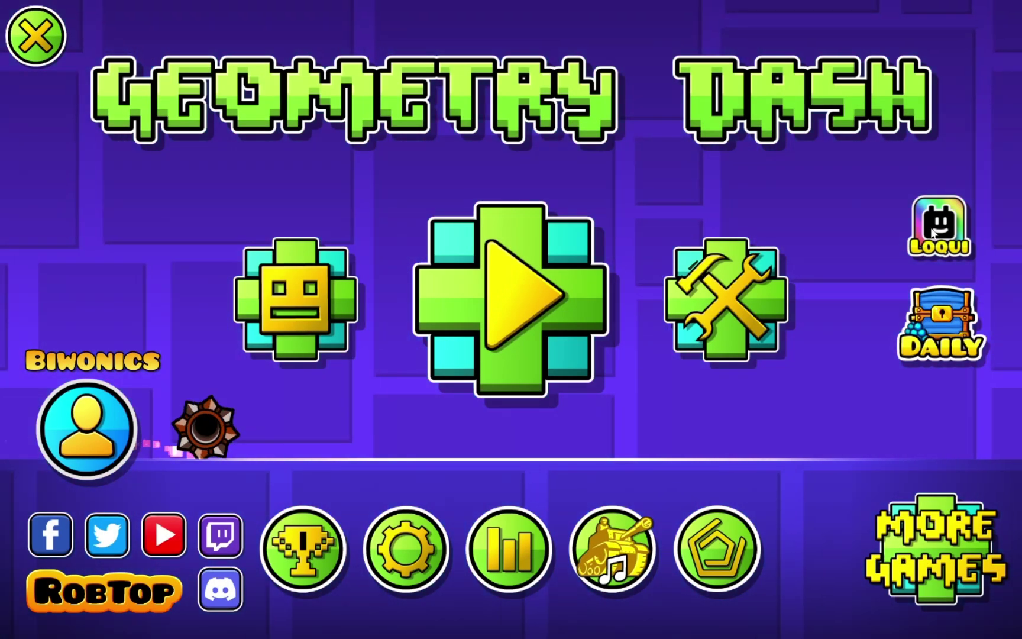
left_click(934, 233)
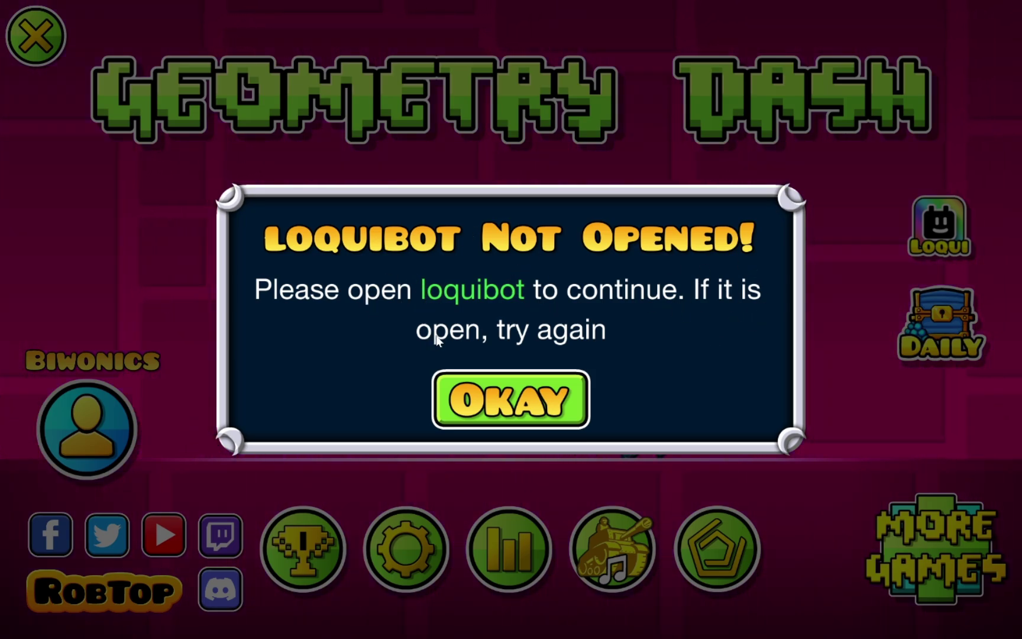
left_click(529, 407)
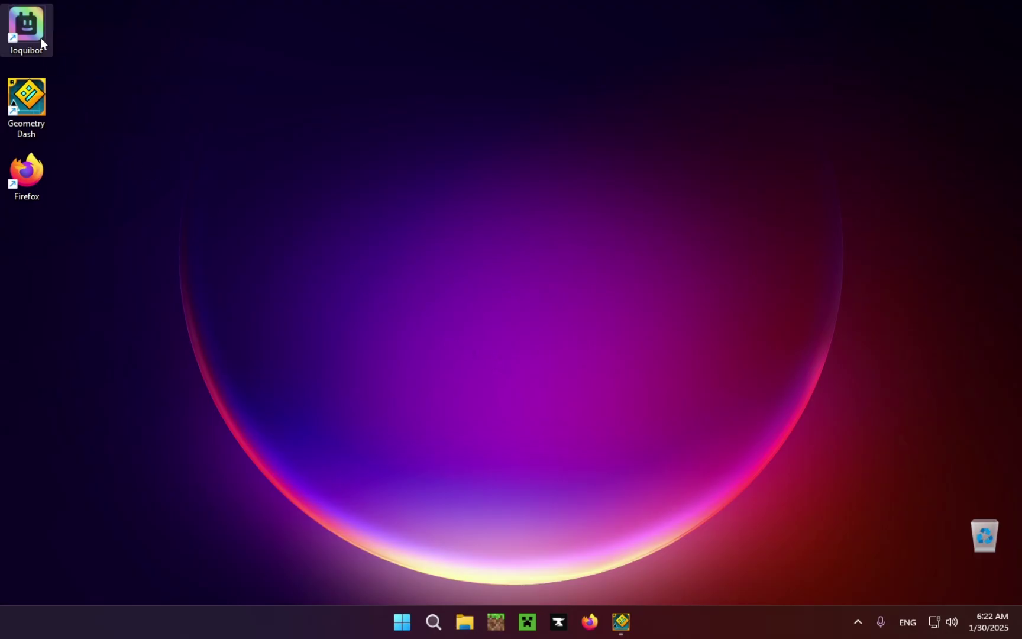
Launch loquibot maximized, then confirm the in-game LOQUI queue reports 'The queue is empty!'
double_click(28, 45)
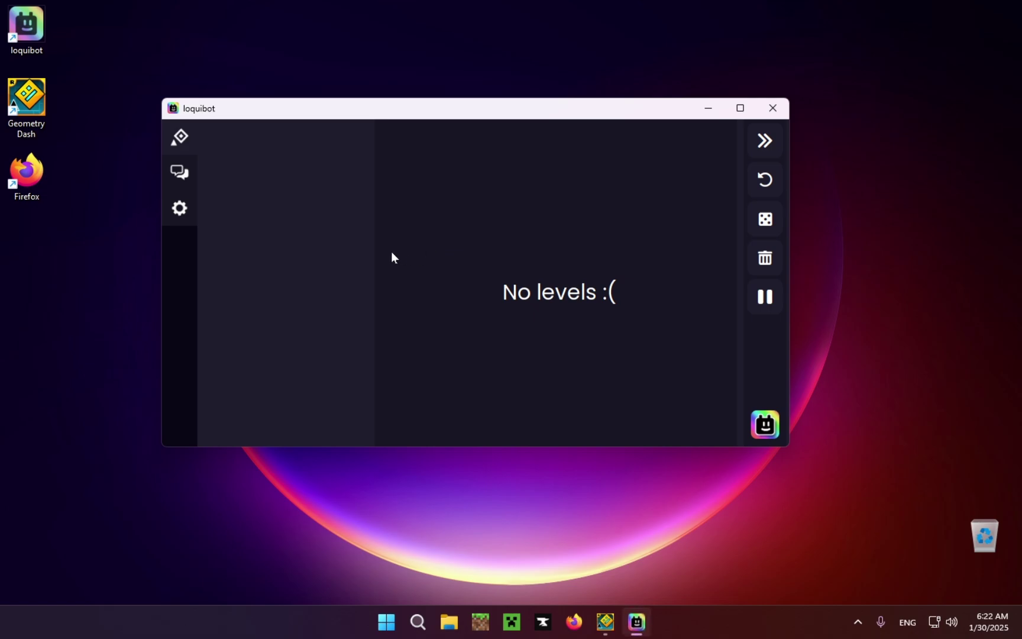
left_click(740, 110)
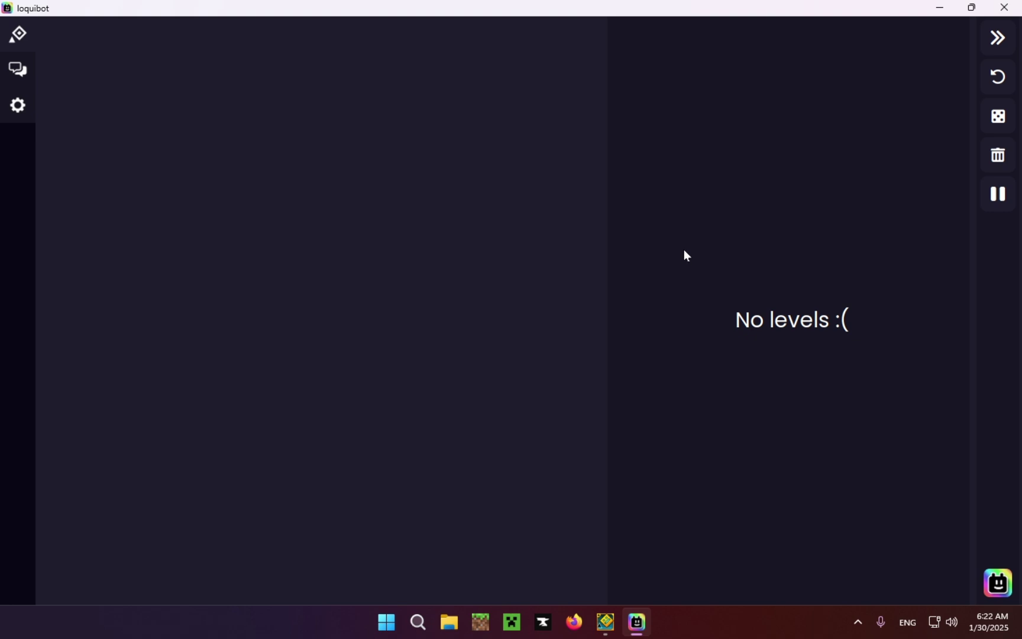
left_click(606, 629)
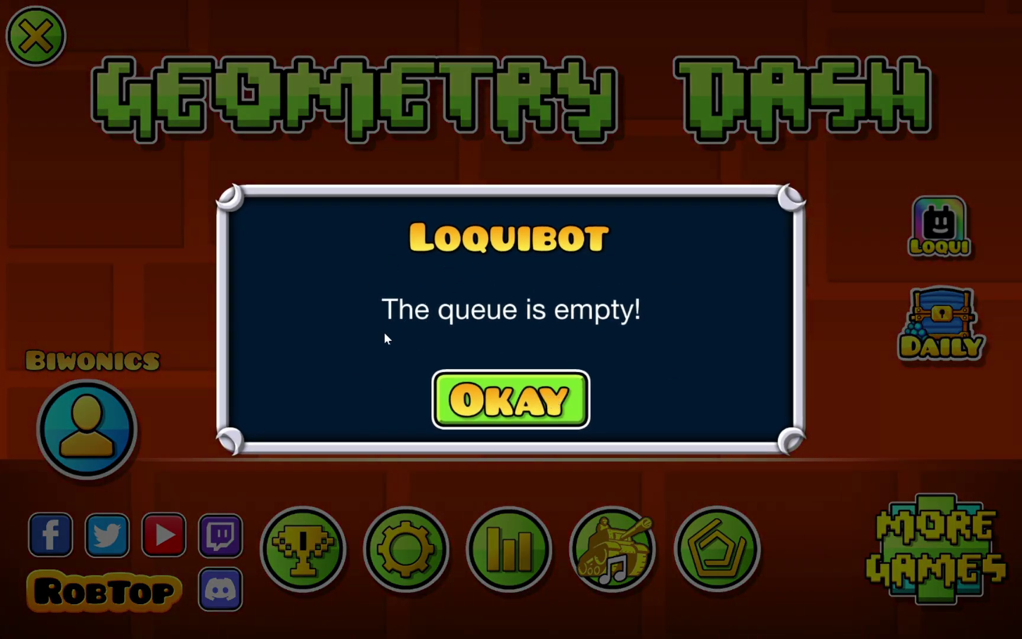
left_click(519, 394)
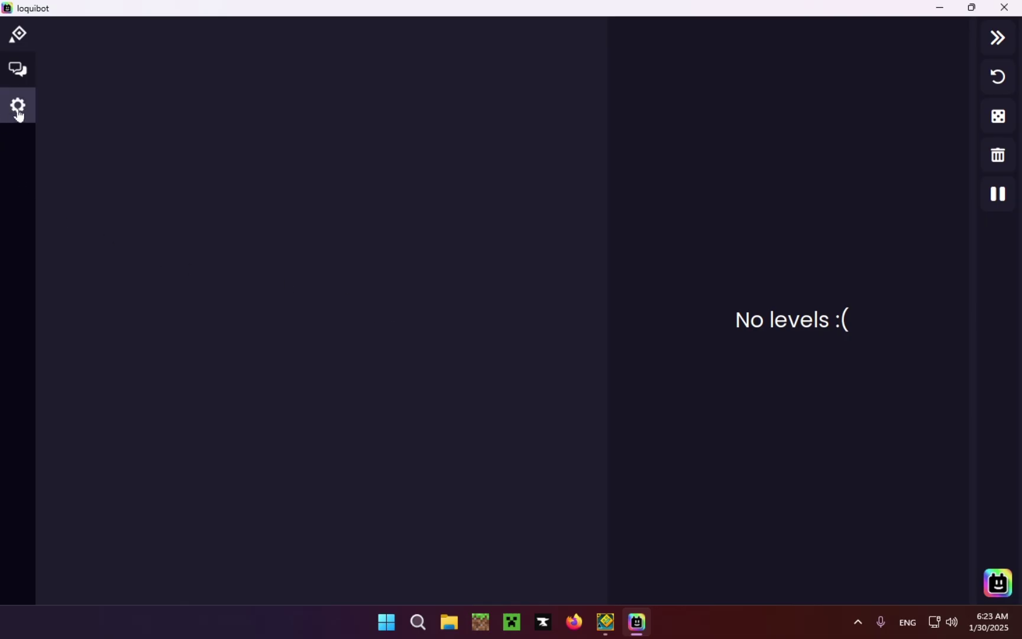
Link a YouTube account through Refresh Login in loquibot's account settings
left_click(17, 108)
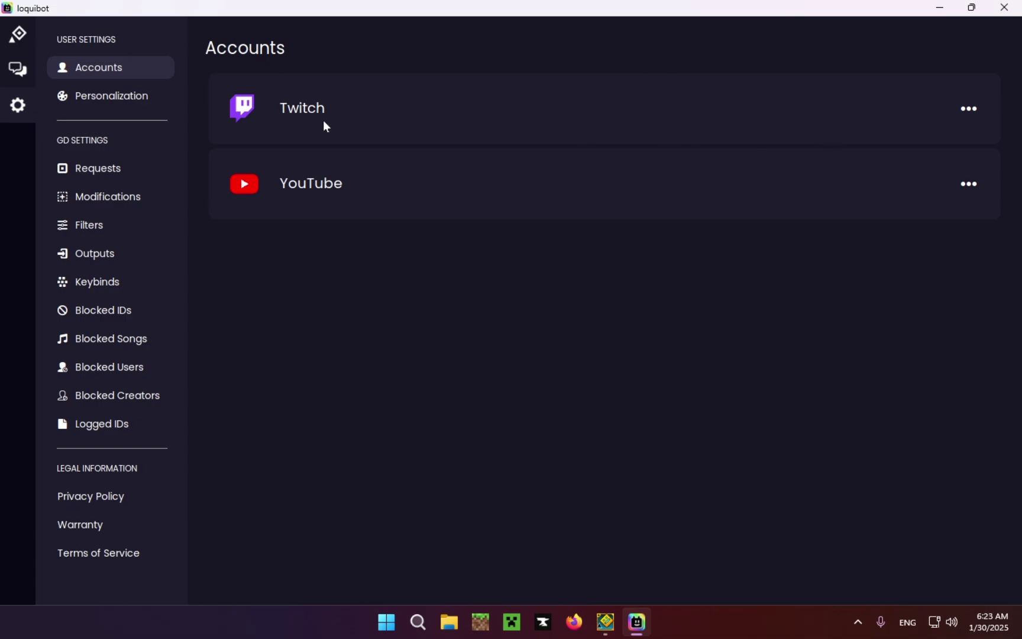
left_click(968, 184)
left_click(905, 193)
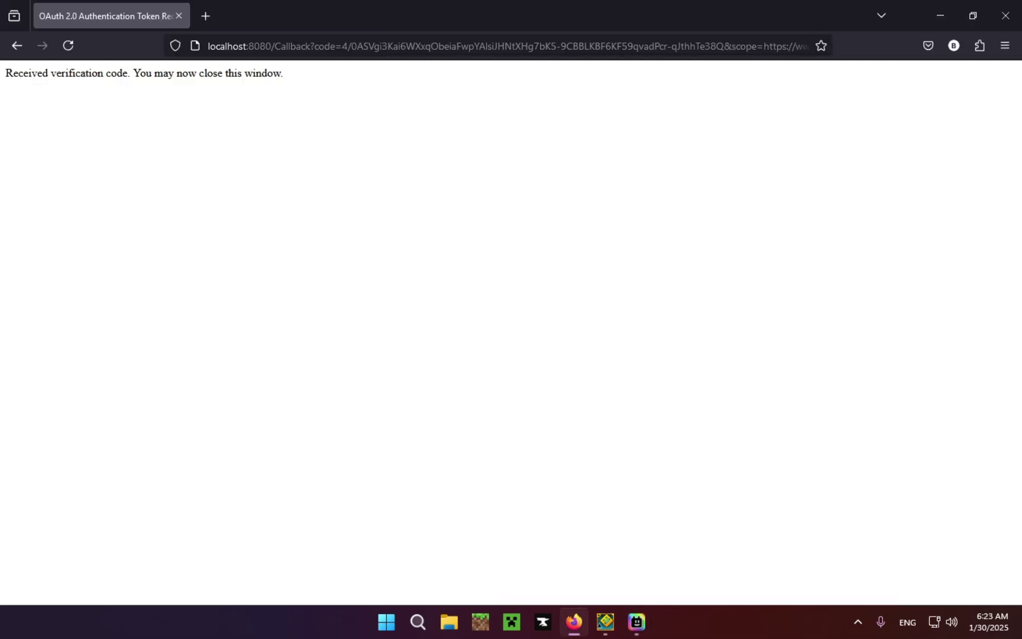
left_click(1005, 16)
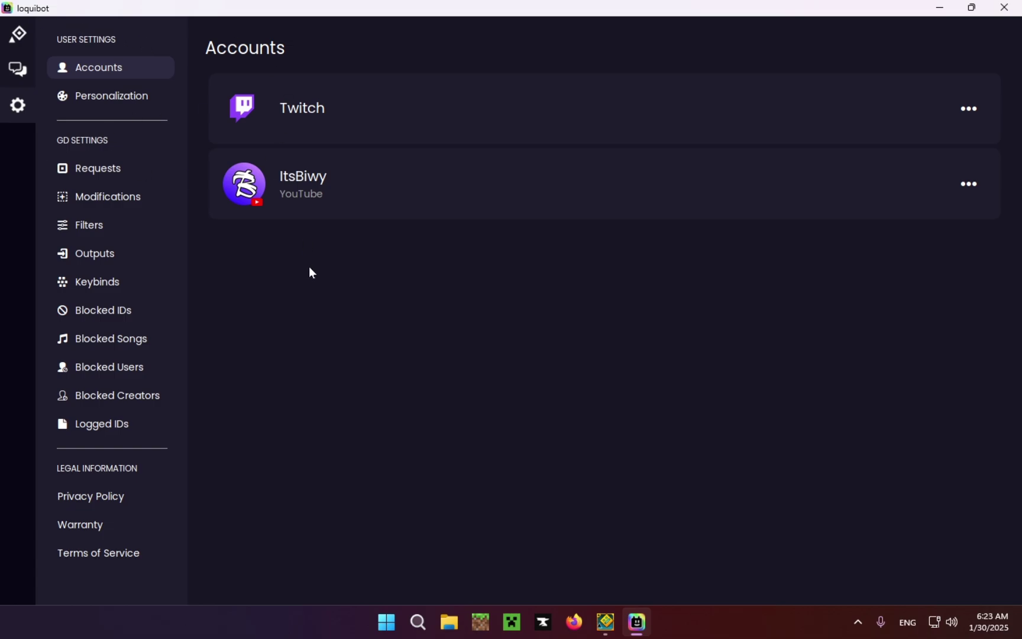
left_click(19, 71)
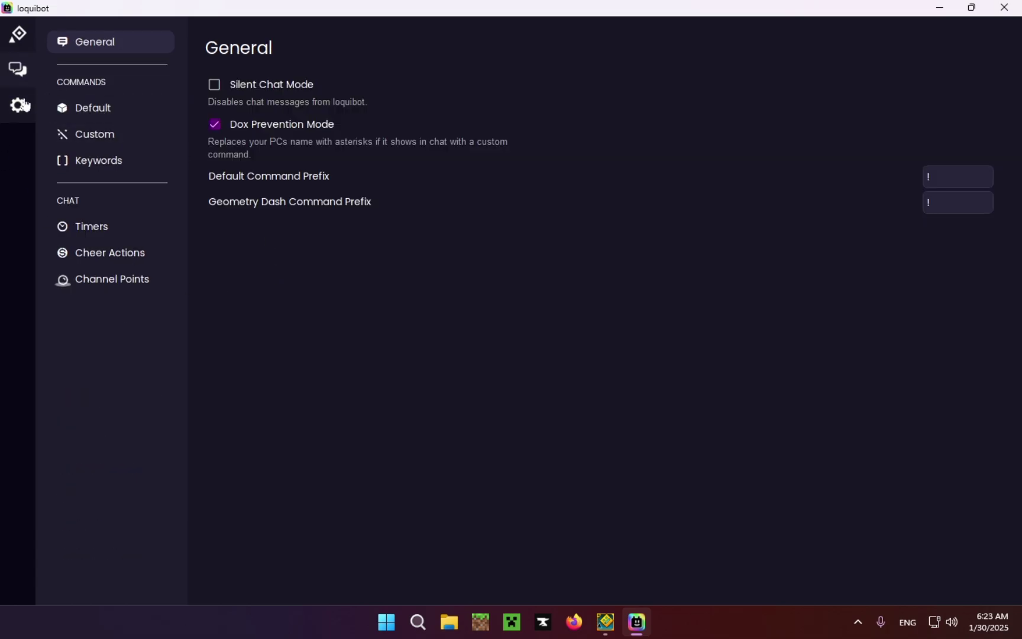
Show the Default chat commands such as !addcom, !clear and !howmany, scrolling through them
left_click(98, 116)
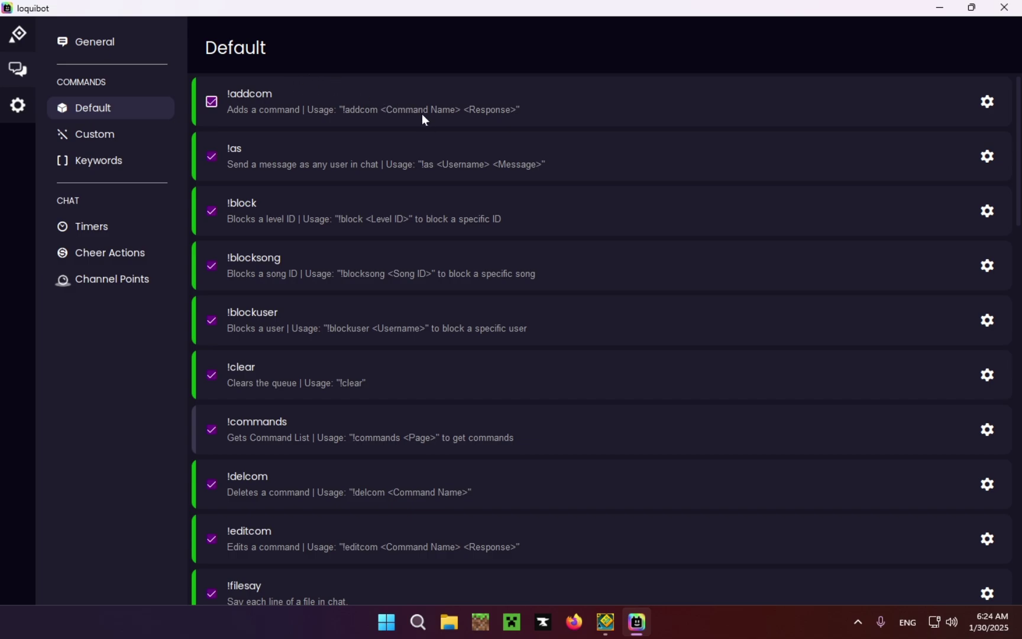
scroll(422, 114, "down", 6)
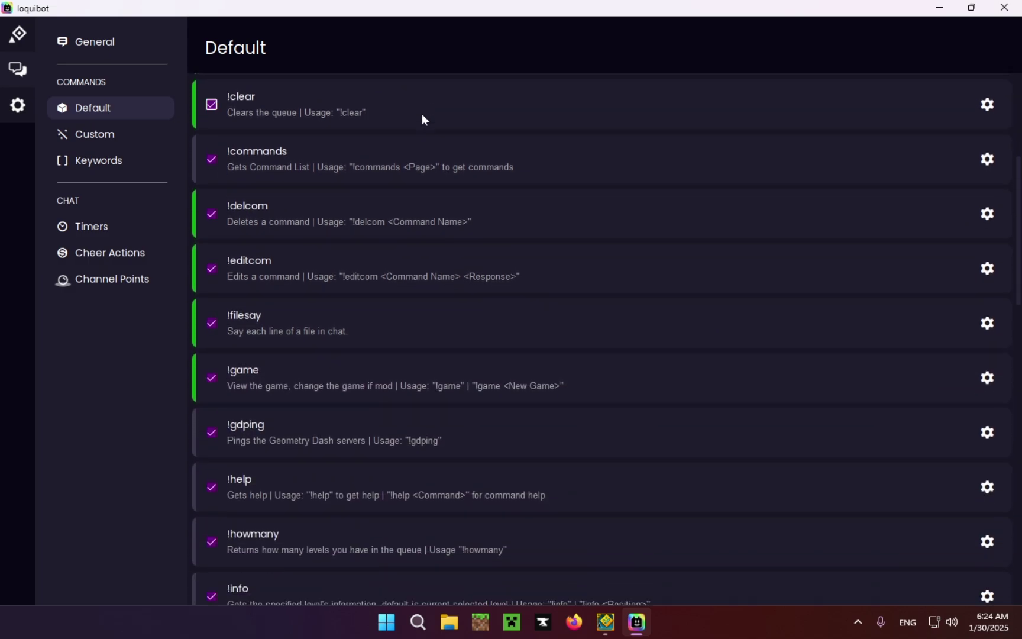
scroll(421, 113, "down", 7)
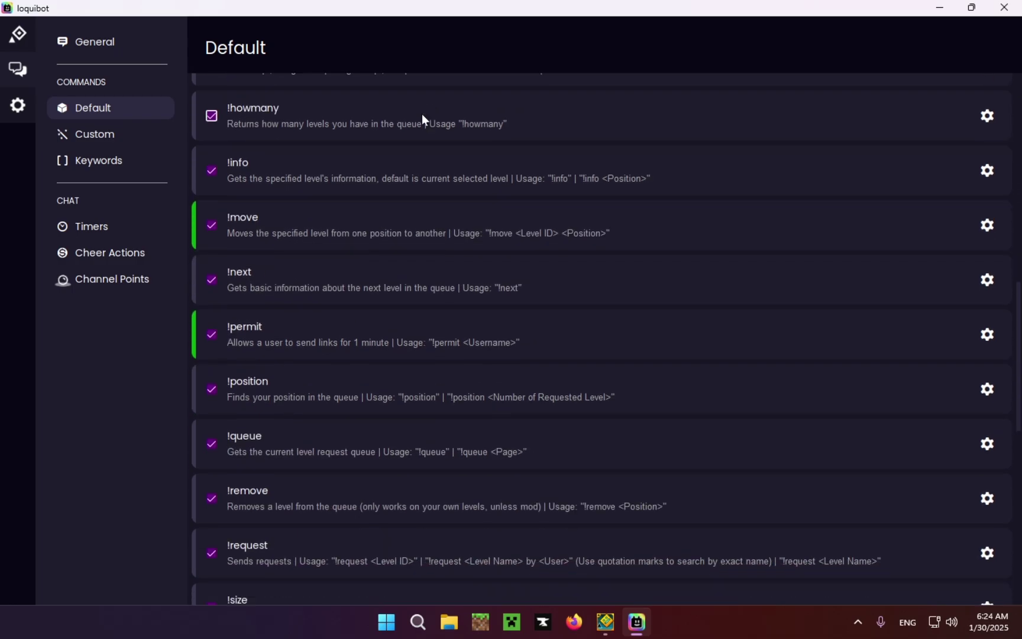